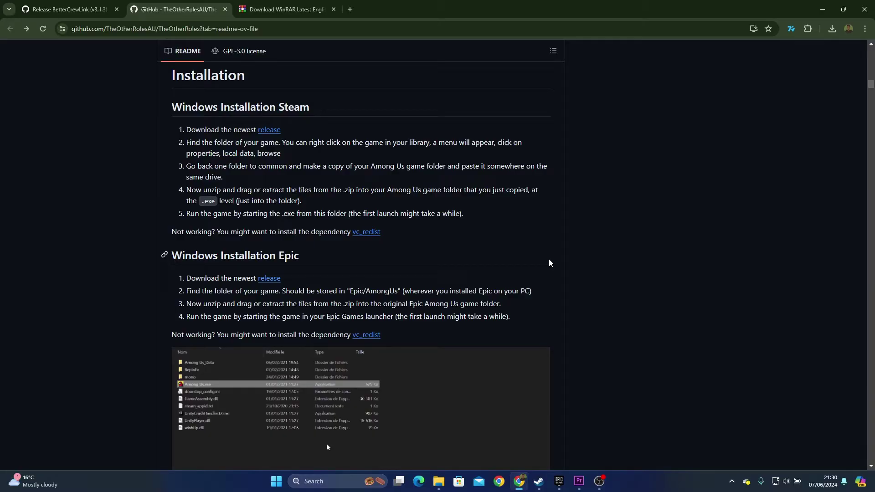
Step: Download the WinRAR installer from the WinRAR site, then return to the TheOtherRoles instructions
{"action": "left_click", "coordinate": [304, 4]}
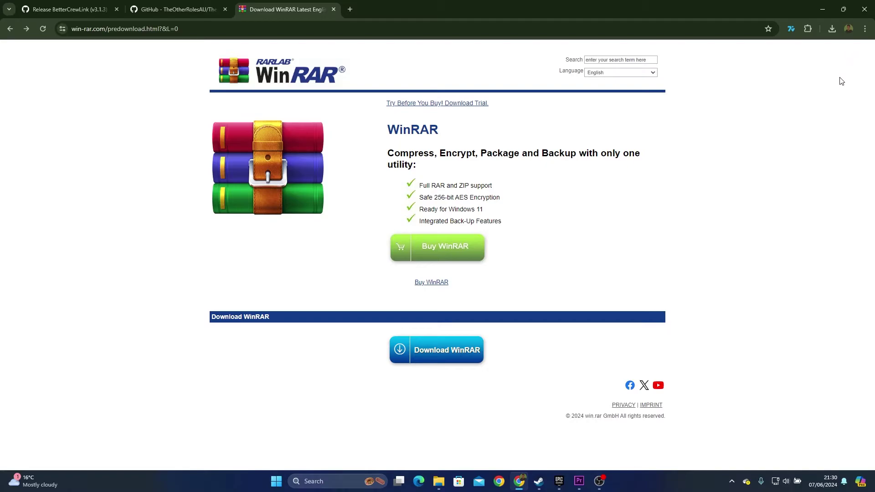
{"action": "left_click", "coordinate": [833, 28]}
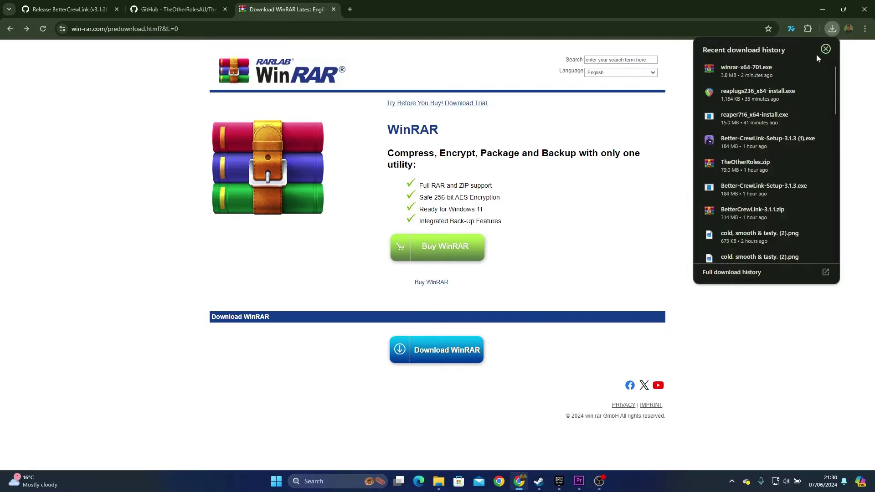
{"action": "left_click", "coordinate": [441, 350]}
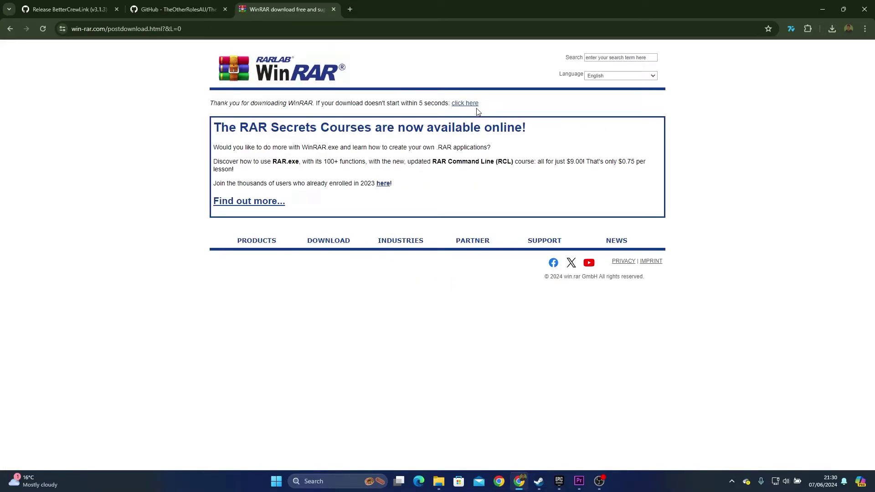
{"action": "left_click", "coordinate": [832, 29]}
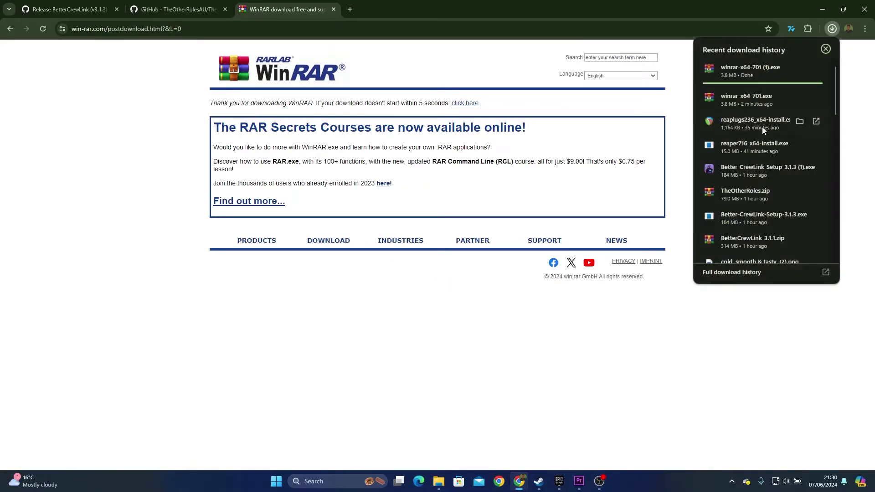
{"action": "left_click", "coordinate": [832, 28]}
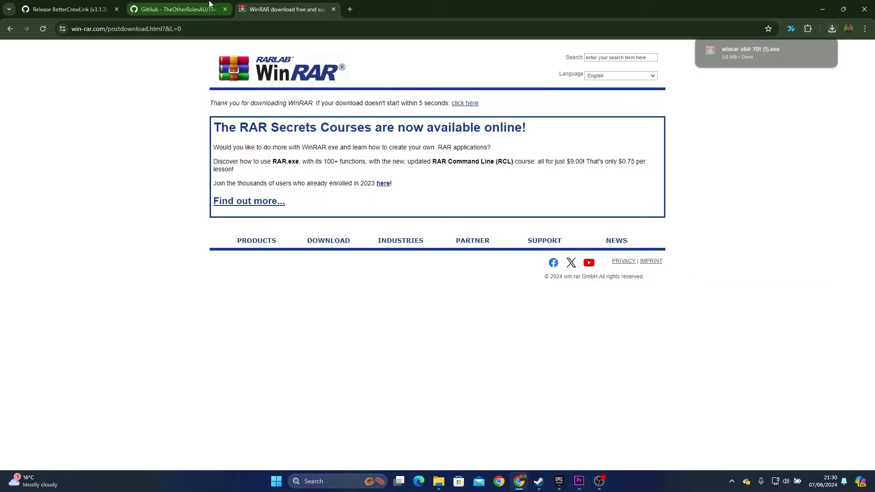
{"action": "left_click", "coordinate": [178, 10]}
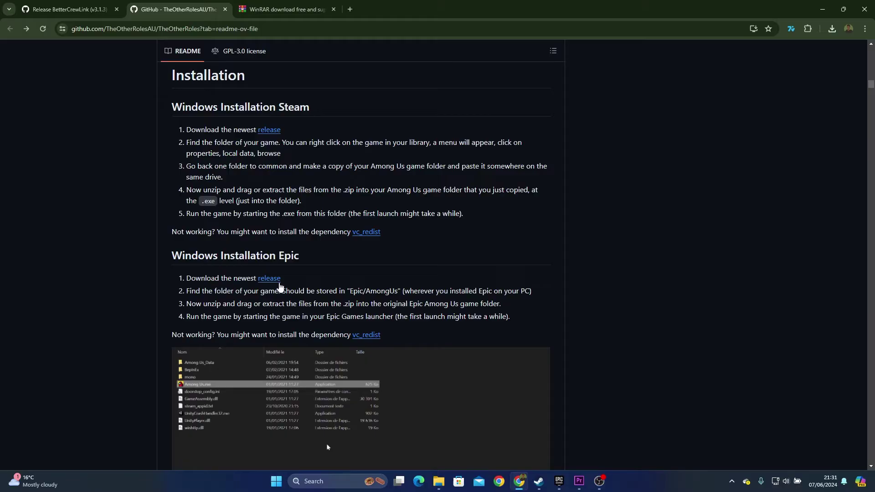
Step: Download TheOtherRoles.zip from the v4.5.3 release and locate it in the Downloads folder
{"action": "middle_click", "coordinate": [277, 281]}
{"action": "left_click", "coordinate": [307, 3]}
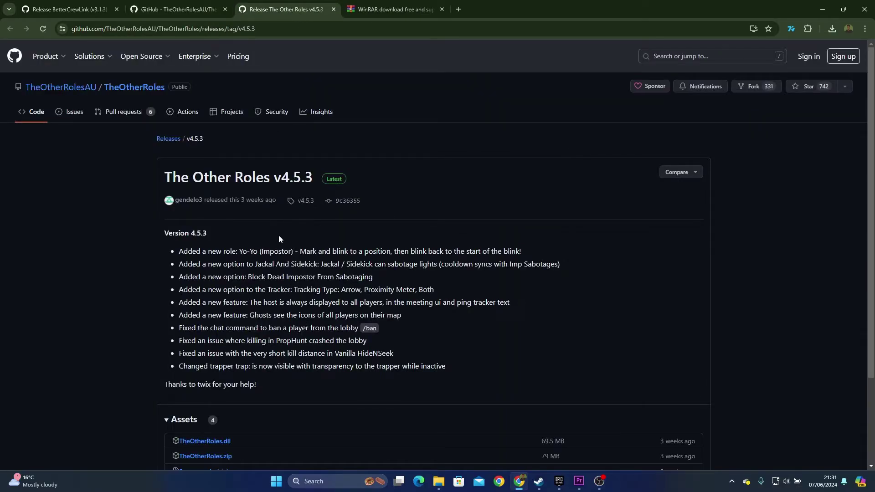
{"action": "scroll", "coordinate": [282, 119], "scroll_direction": "down", "scroll_amount": 3}
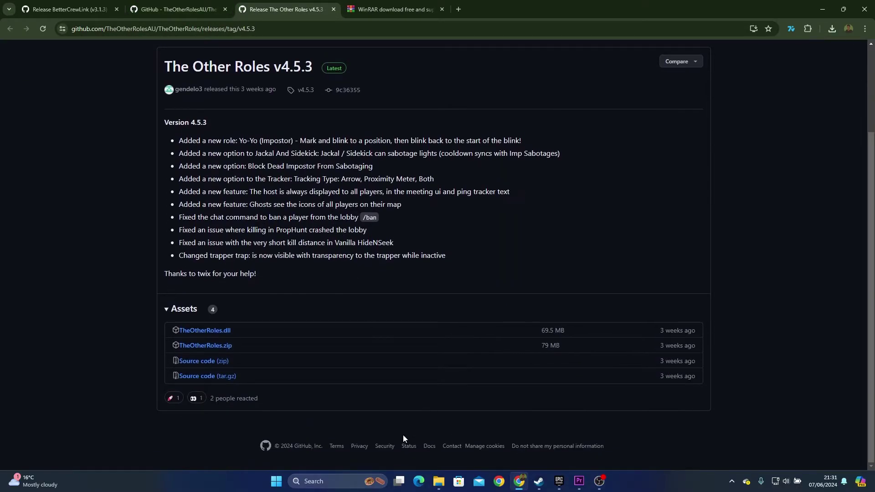
{"action": "left_click", "coordinate": [233, 351]}
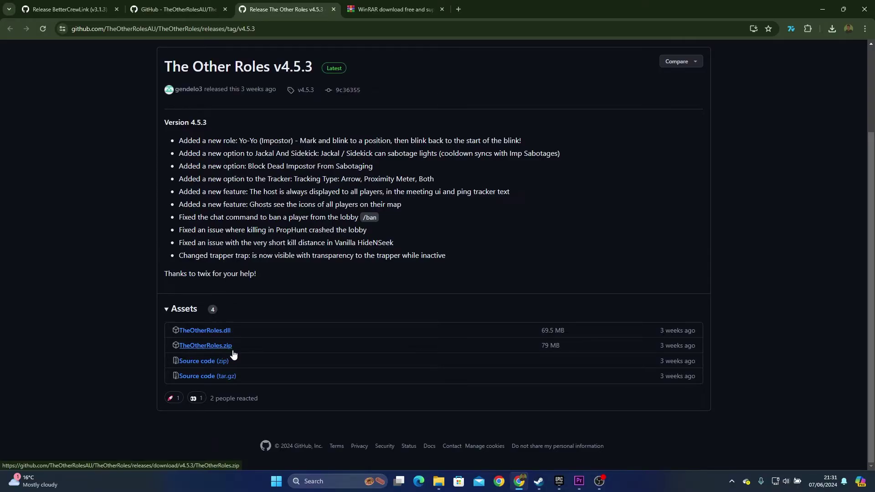
{"action": "left_click", "coordinate": [830, 29]}
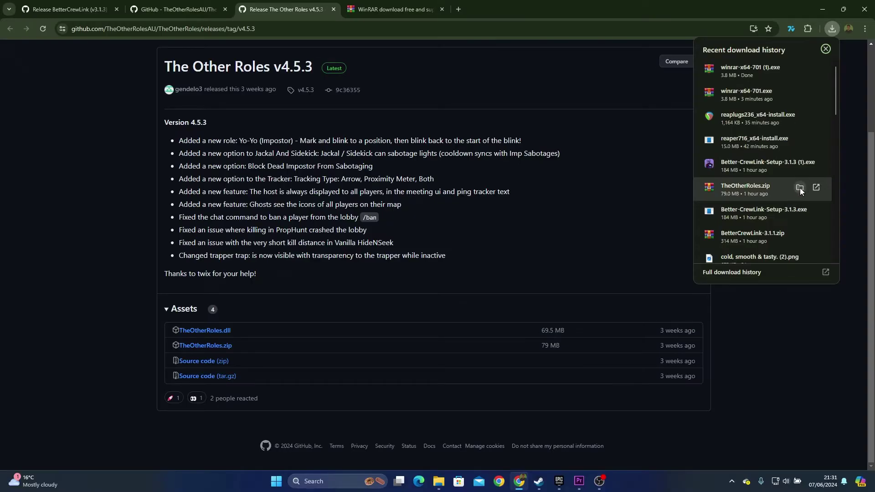
{"action": "left_click", "coordinate": [800, 188]}
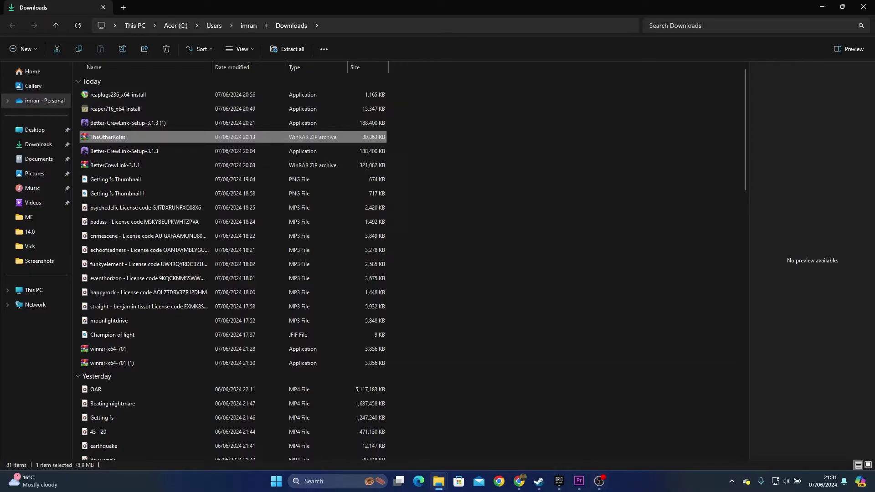
Step: Open the Epic Games Library and switch it to the list layout
{"action": "left_click", "coordinate": [559, 481]}
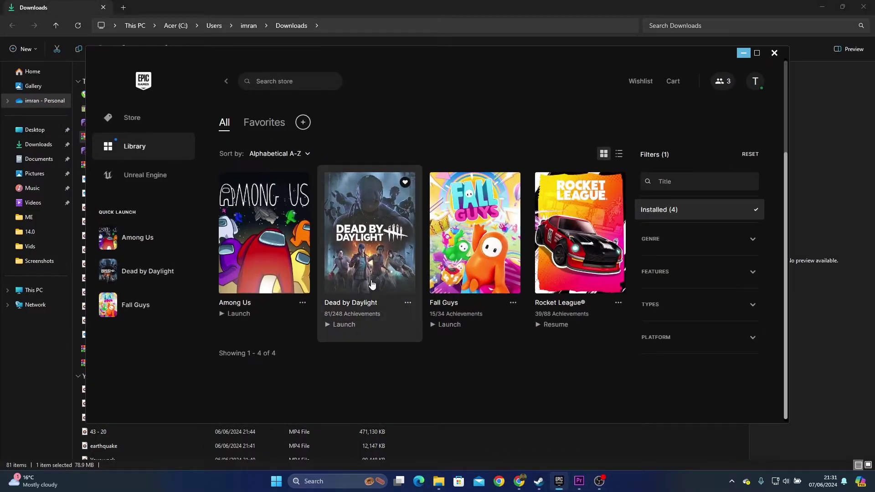
{"action": "left_click", "coordinate": [163, 156]}
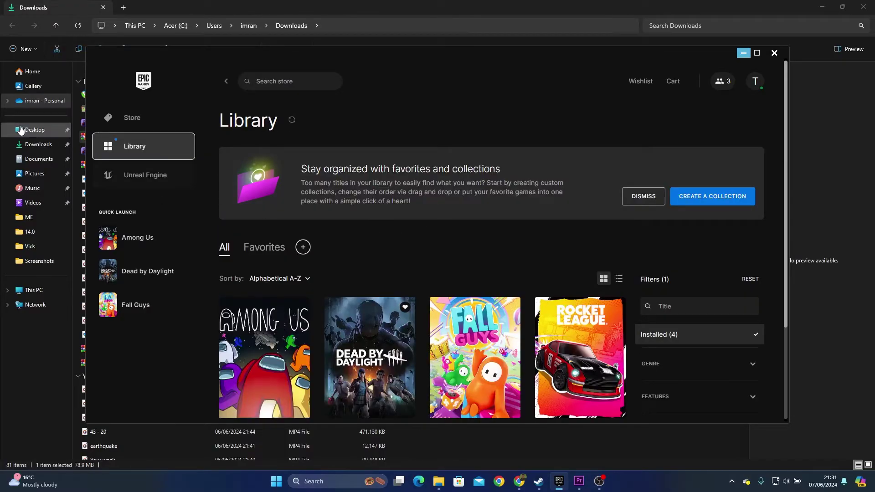
{"action": "scroll", "coordinate": [578, 269], "scroll_direction": "down", "scroll_amount": 2}
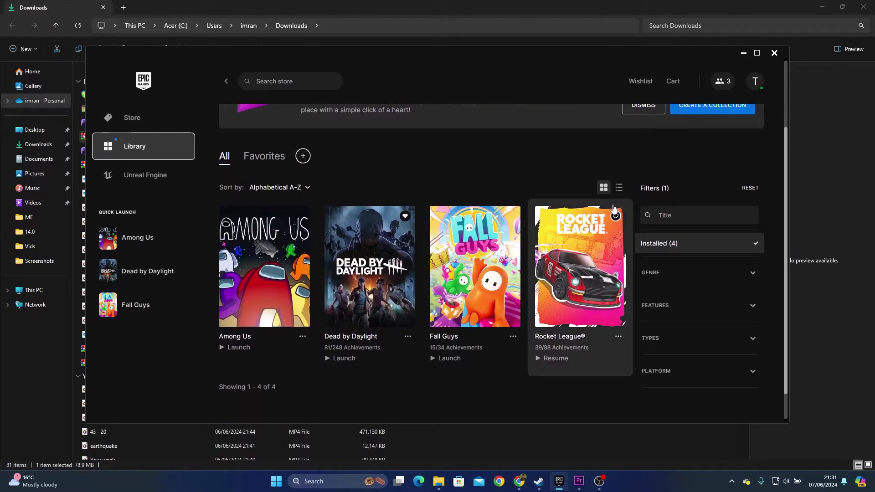
{"action": "left_click", "coordinate": [619, 188]}
{"action": "left_click", "coordinate": [604, 190]}
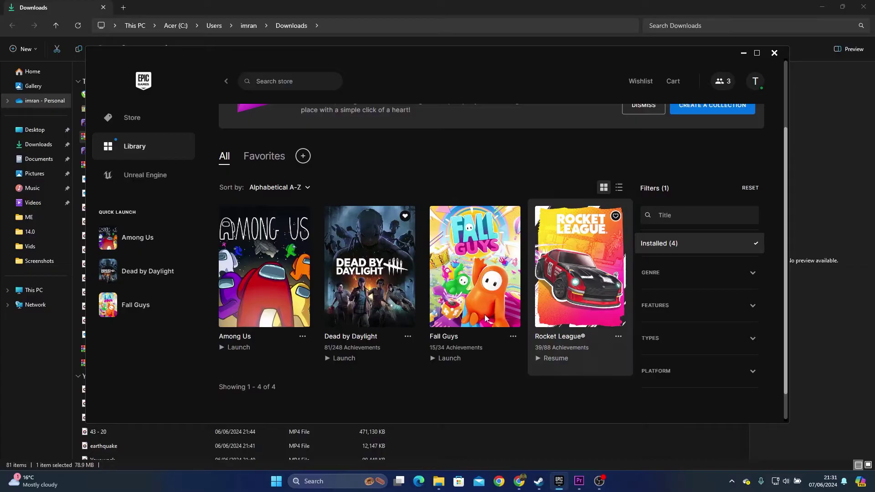
{"action": "left_click", "coordinate": [302, 336]}
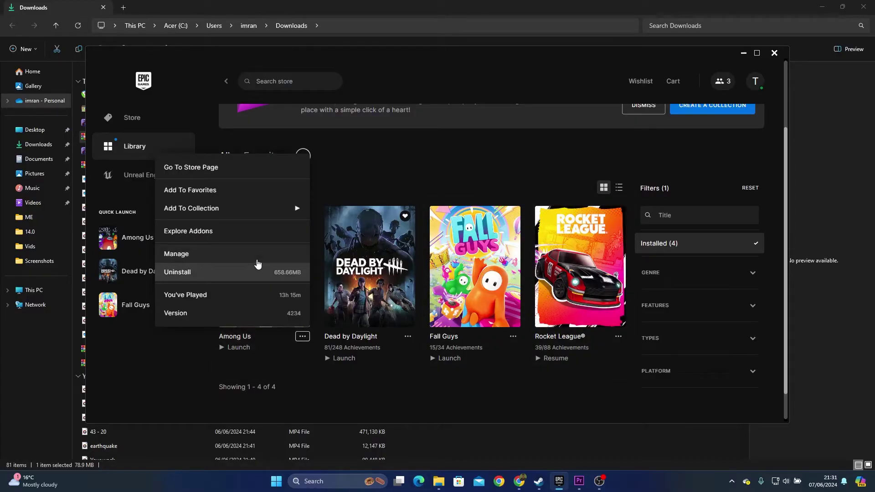
{"action": "left_click", "coordinate": [619, 187]}
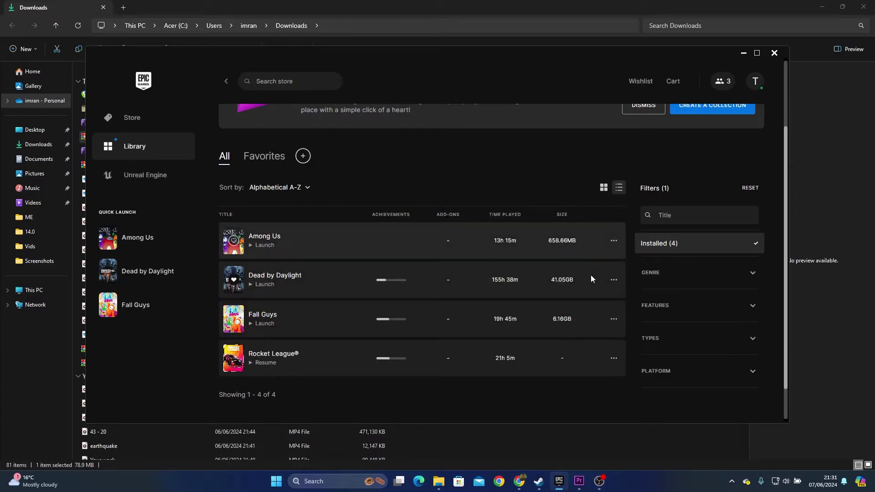
Step: Open the Among Us install folder from its Manage settings in a maximized File Explorer window
{"action": "left_click", "coordinate": [618, 246]}
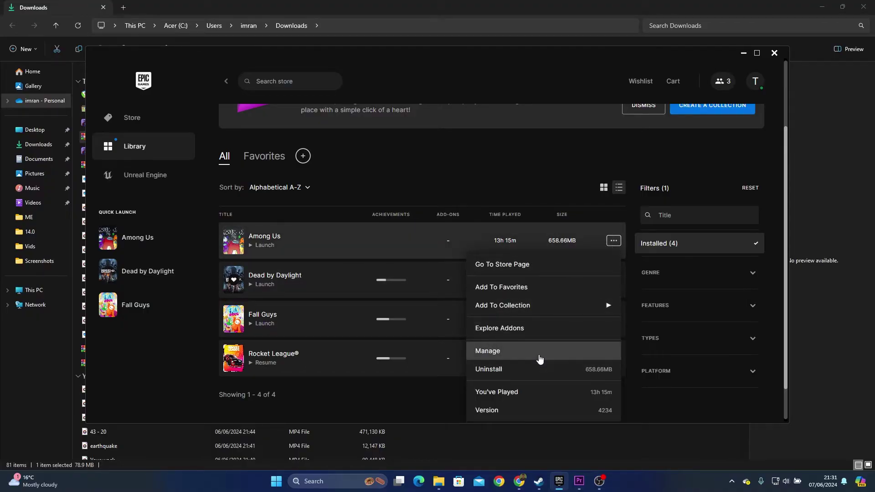
{"action": "left_click", "coordinate": [537, 355]}
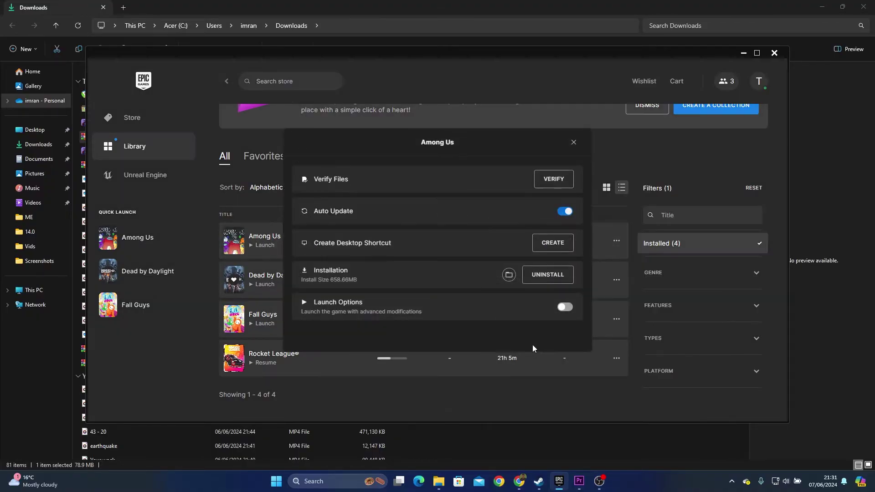
{"action": "left_click", "coordinate": [509, 276]}
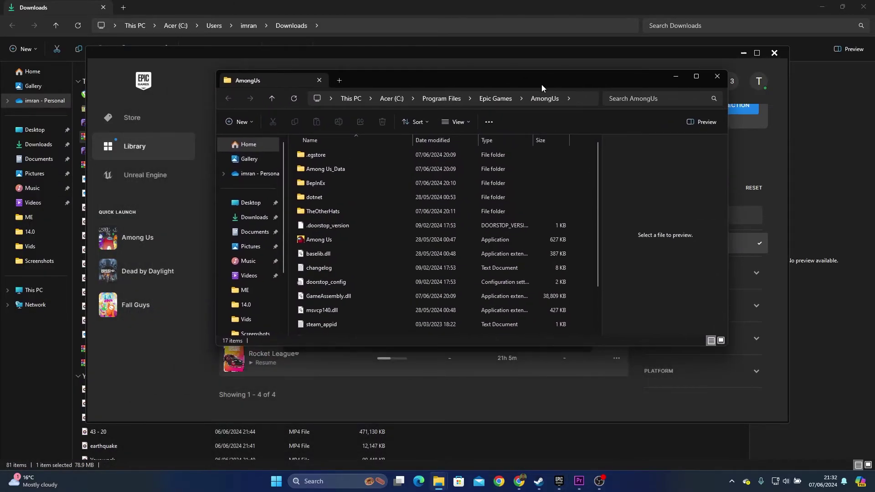
{"action": "double_click", "coordinate": [541, 84]}
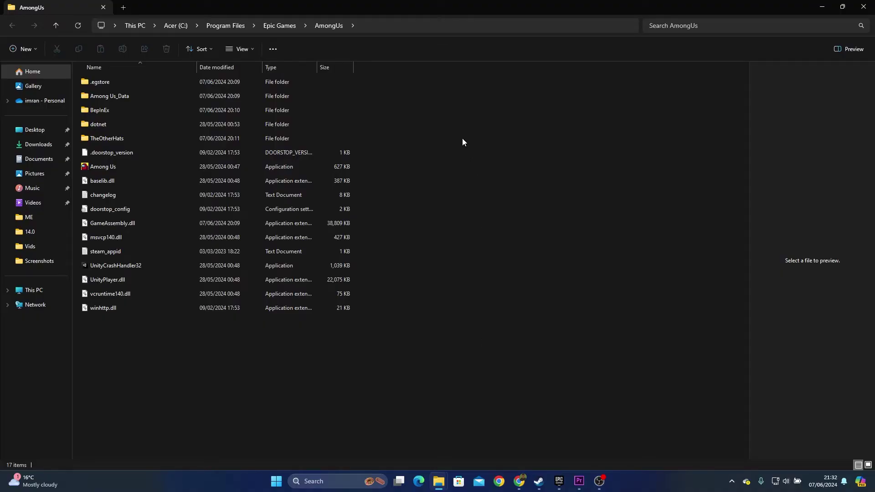
Step: Browse One-armed robber's local files from Steam in a maximized File Explorer window
{"action": "left_click", "coordinate": [539, 481]}
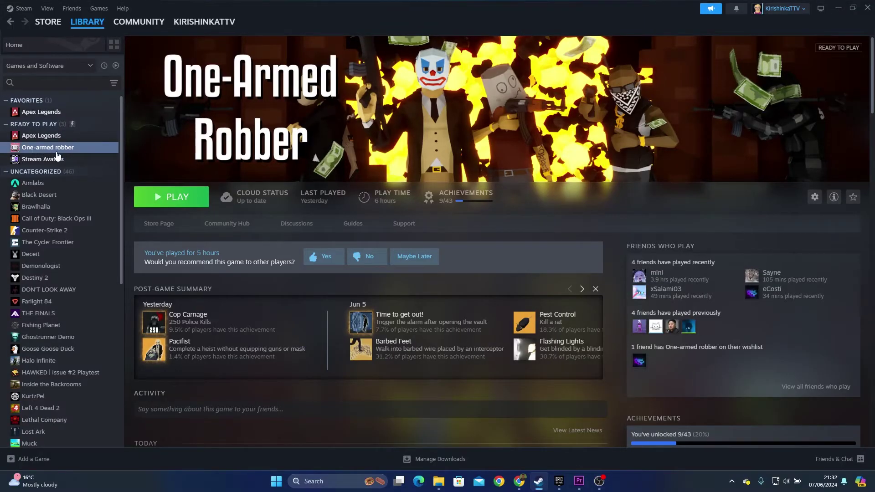
{"action": "right_click", "coordinate": [57, 149]}
{"action": "mouse_move", "coordinate": [85, 217]}
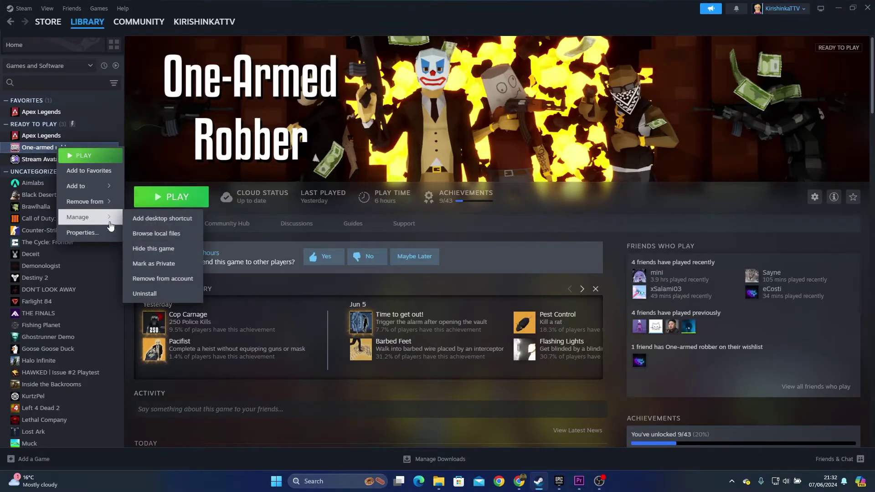
{"action": "left_click", "coordinate": [169, 238]}
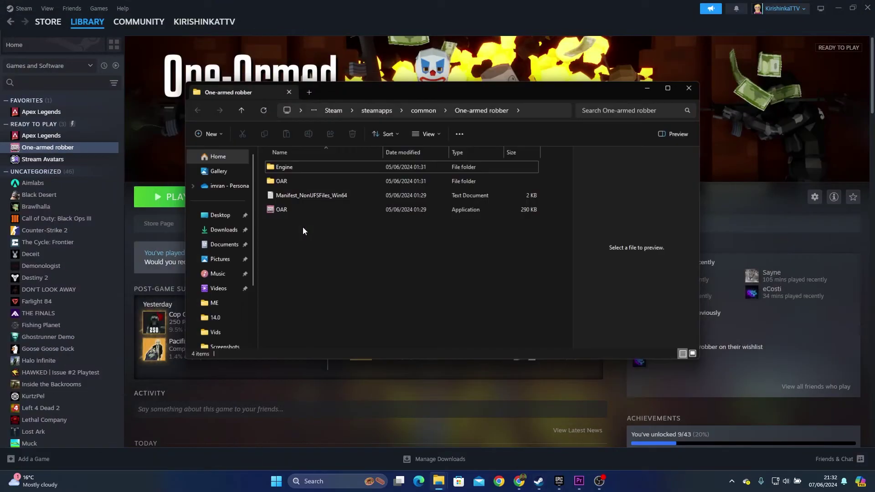
{"action": "double_click", "coordinate": [410, 92]}
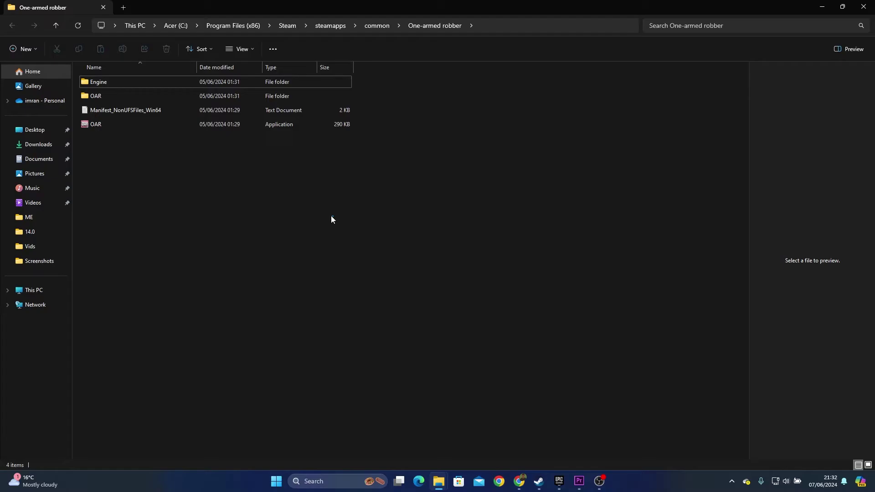
Step: Select the four game-folder items, highlight the steamapps\common path, and return to Steam
{"action": "left_click_drag", "start_coordinate": [331, 219], "coordinate": [280, 220]}
{"action": "left_click_drag", "start_coordinate": [324, 238], "coordinate": [213, 89]}
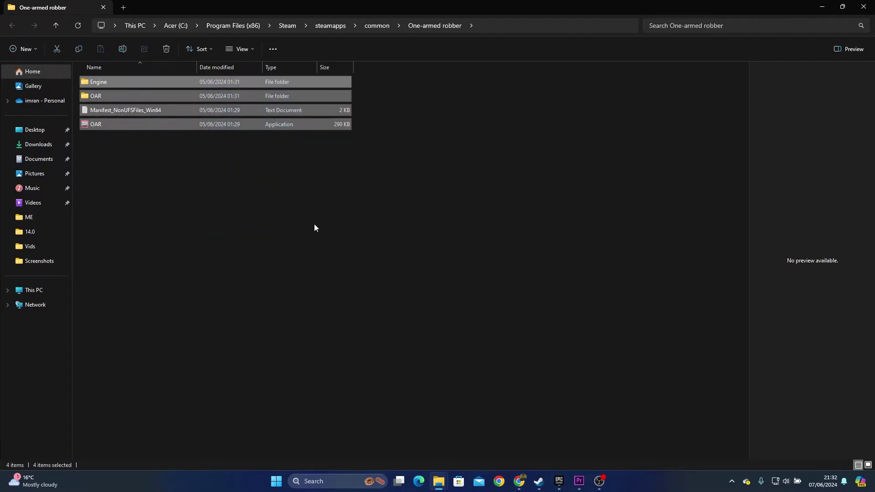
{"action": "left_click", "coordinate": [314, 228]}
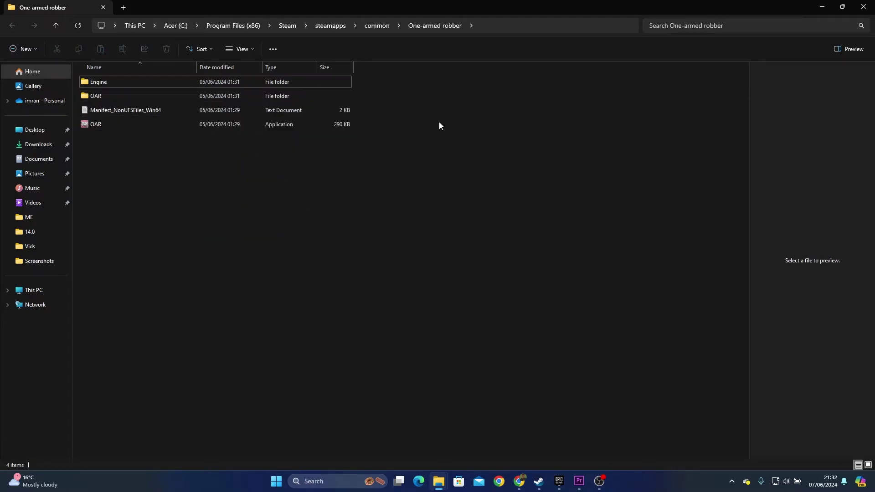
{"action": "left_click", "coordinate": [485, 27]}
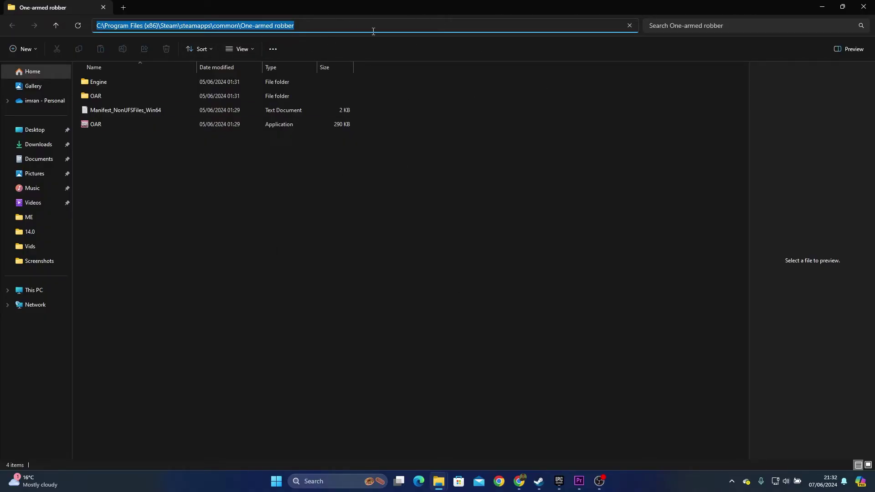
{"action": "key", "text": "alt+Tab"}
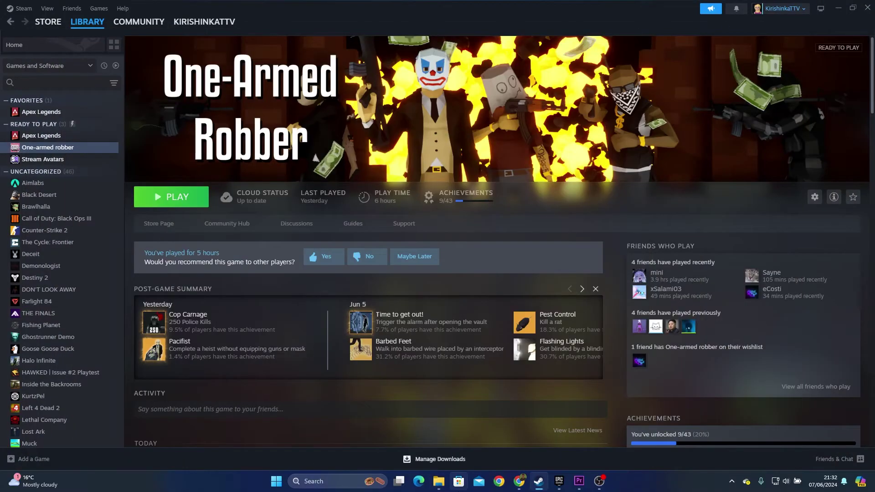
Step: Copy the Among Us install folder path, minimise the Epic launcher, and open Downloads
{"action": "left_click", "coordinate": [559, 480]}
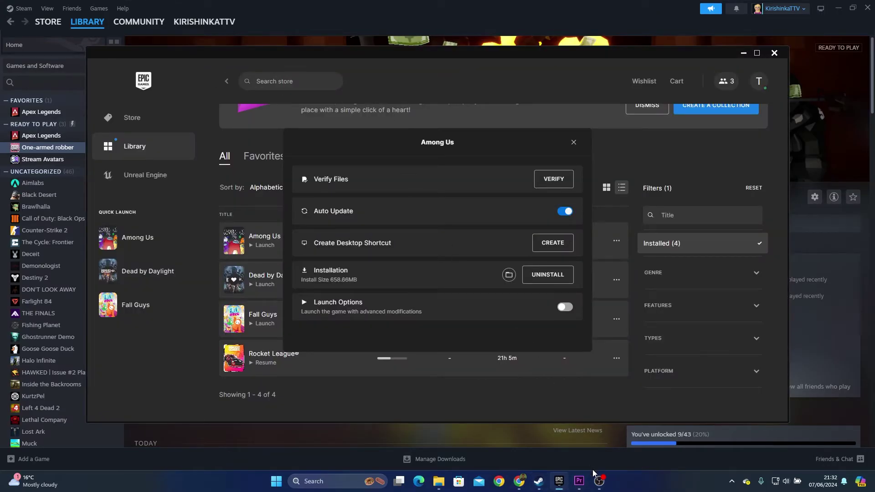
{"action": "left_click", "coordinate": [509, 274]}
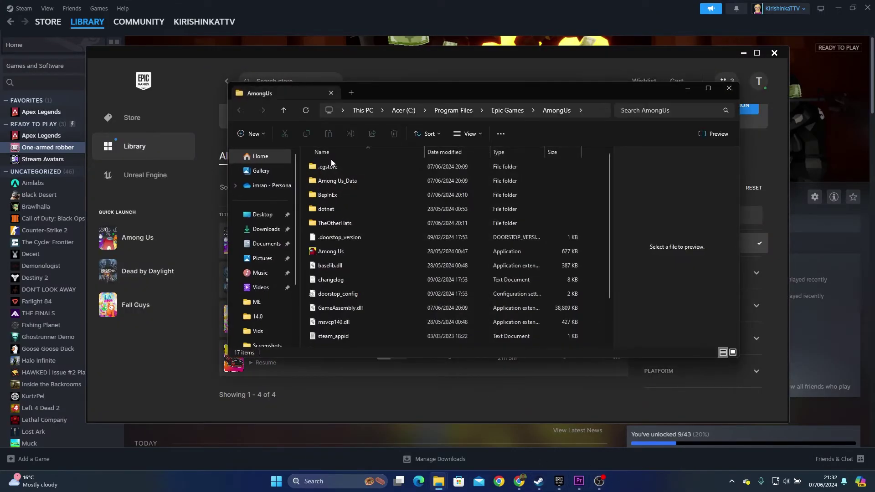
{"action": "left_click", "coordinate": [592, 110]}
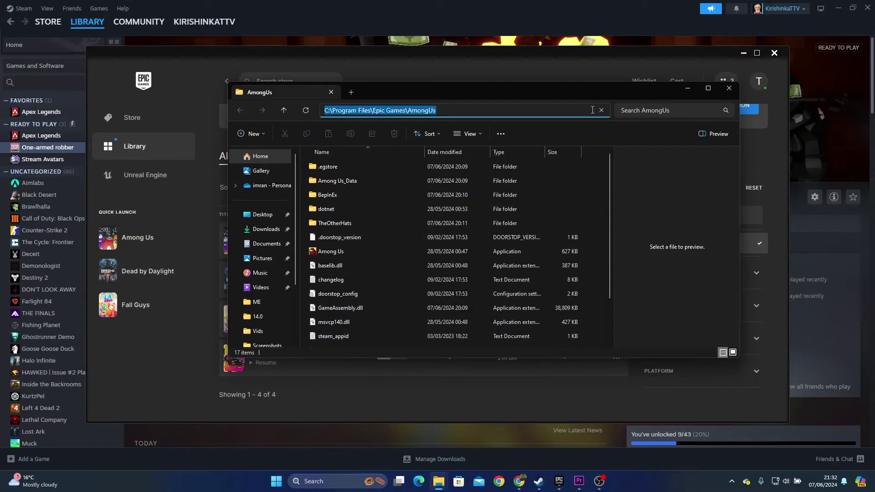
{"action": "right_click", "coordinate": [533, 107]}
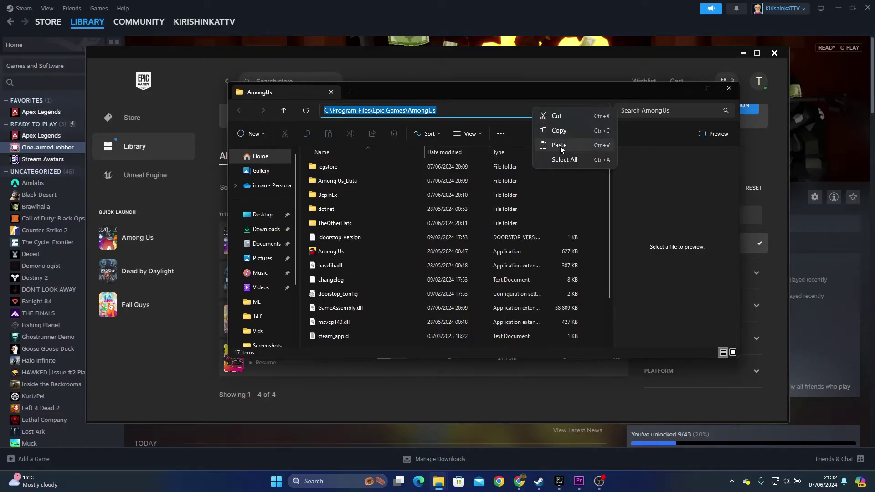
{"action": "left_click", "coordinate": [742, 62]}
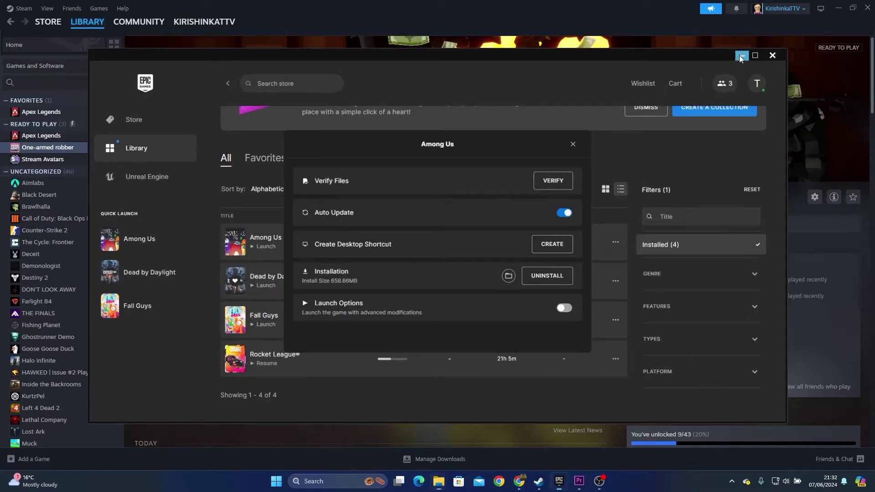
{"action": "left_click", "coordinate": [743, 53]}
{"action": "left_click", "coordinate": [264, 228]}
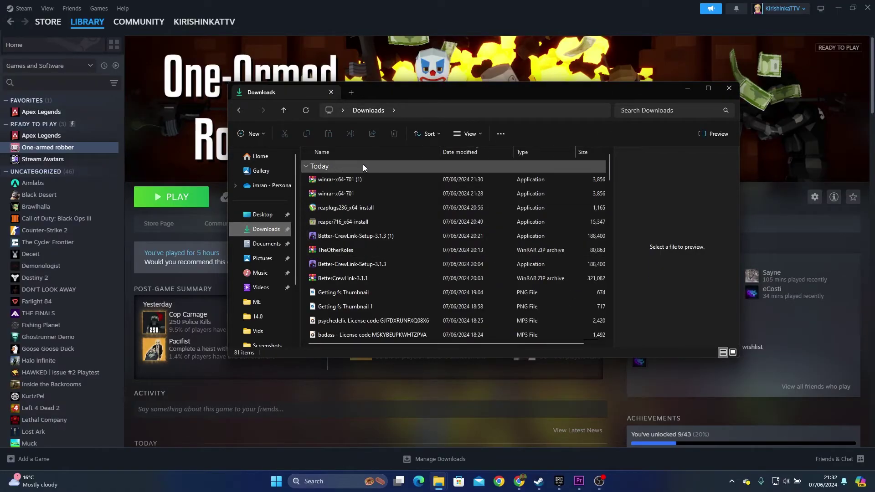
{"action": "double_click", "coordinate": [360, 250]}
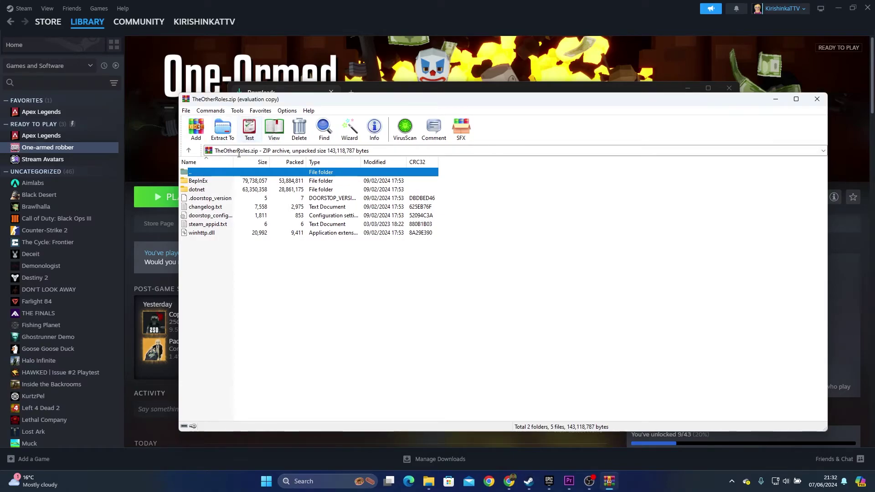
{"action": "left_click", "coordinate": [226, 136]}
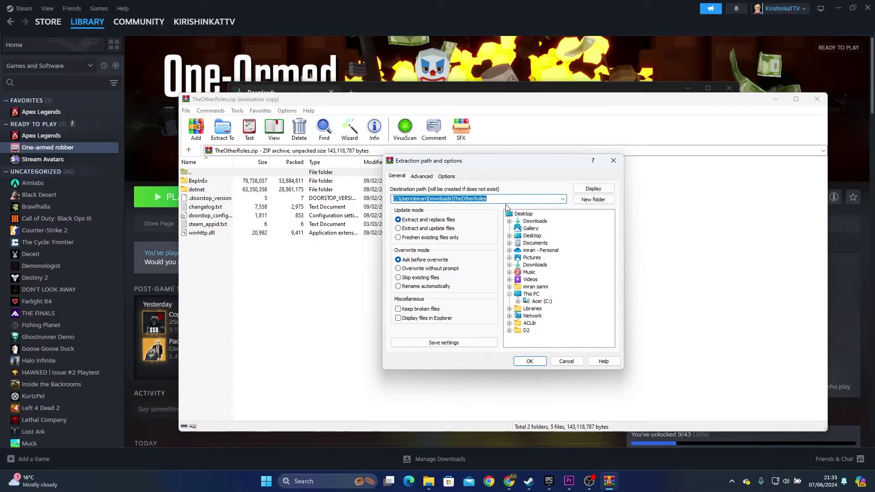
{"action": "right_click", "coordinate": [506, 203]}
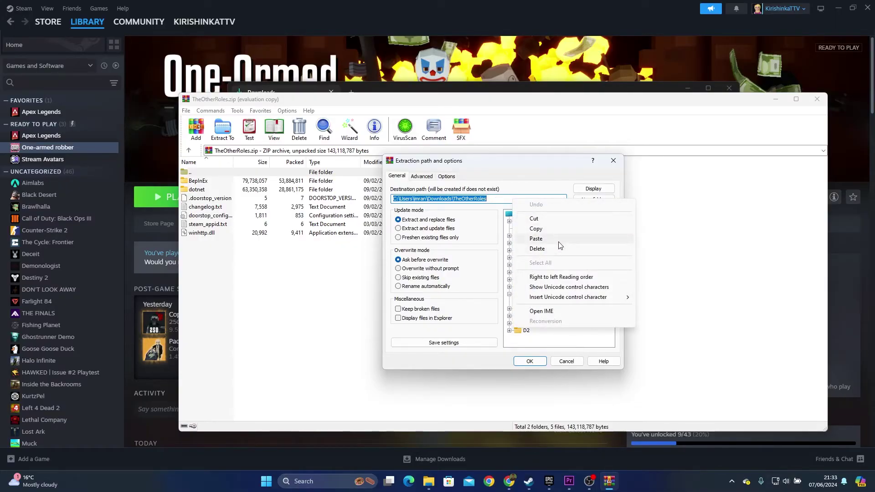
{"action": "left_click", "coordinate": [529, 250]}
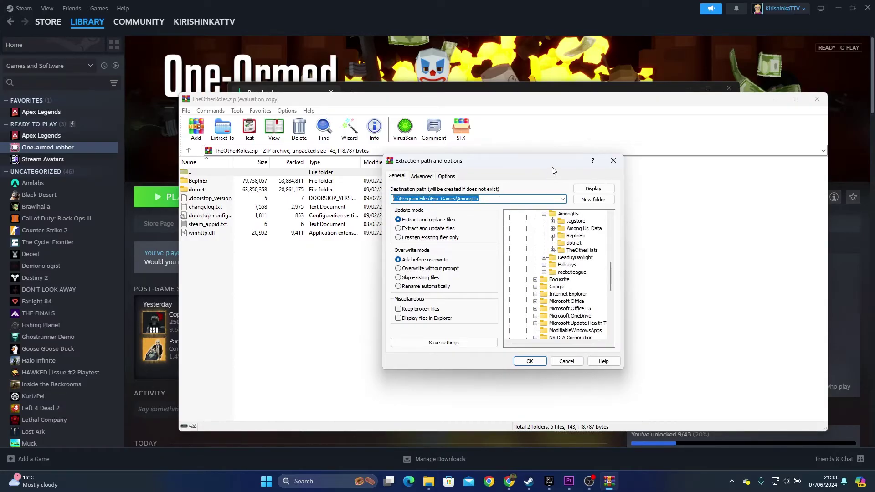
{"action": "left_click", "coordinate": [531, 361]}
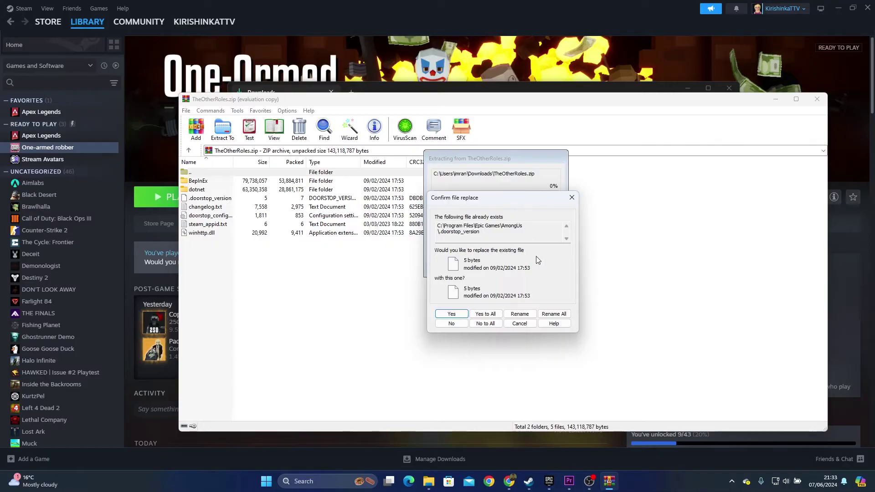
{"action": "left_click", "coordinate": [571, 199]}
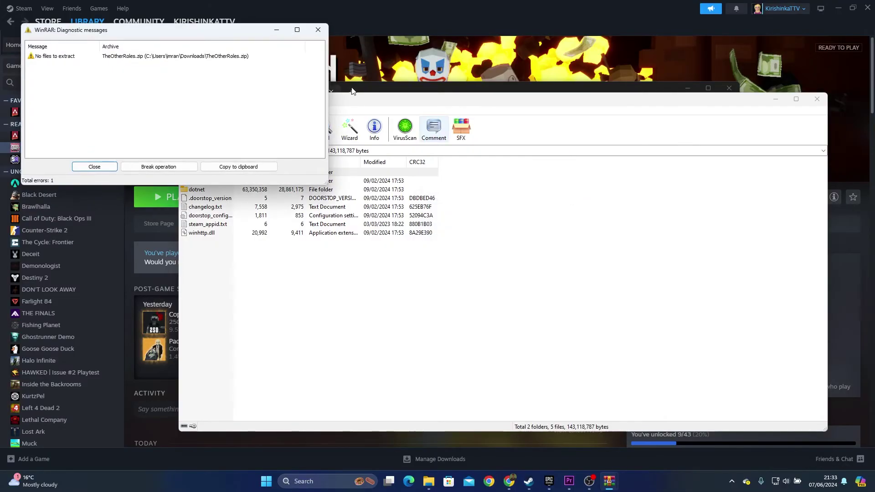
{"action": "left_click", "coordinate": [316, 30]}
Step: Close the archive window to return to the Downloads folder
{"action": "left_click", "coordinate": [817, 100]}
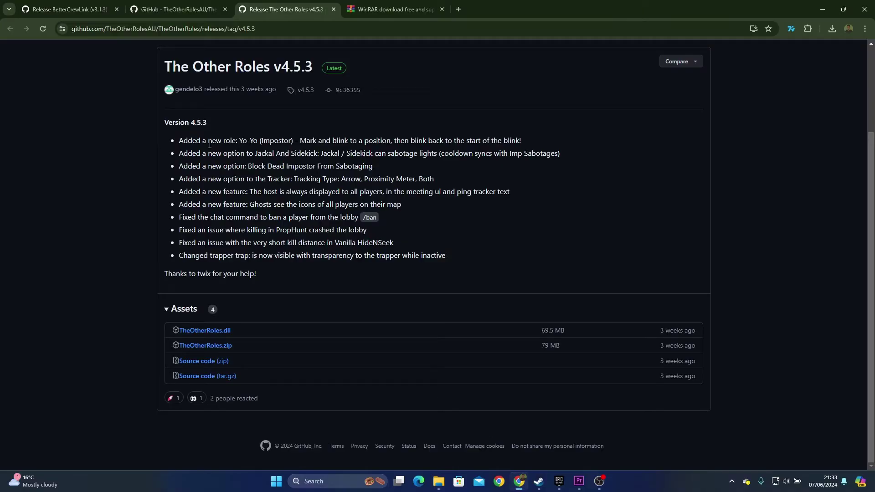
Step: Start a fresh Better-CrewLink-Setup-3.1.3 download from the BetterCrewLink v3.1.3 GitHub release
{"action": "left_click", "coordinate": [521, 481]}
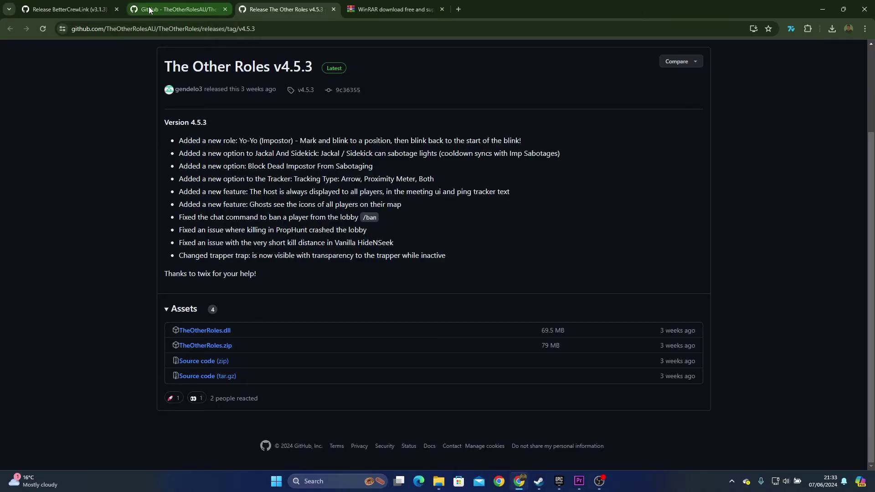
{"action": "left_click", "coordinate": [82, 5]}
{"action": "scroll", "coordinate": [409, 250], "scroll_direction": "up", "scroll_amount": 4}
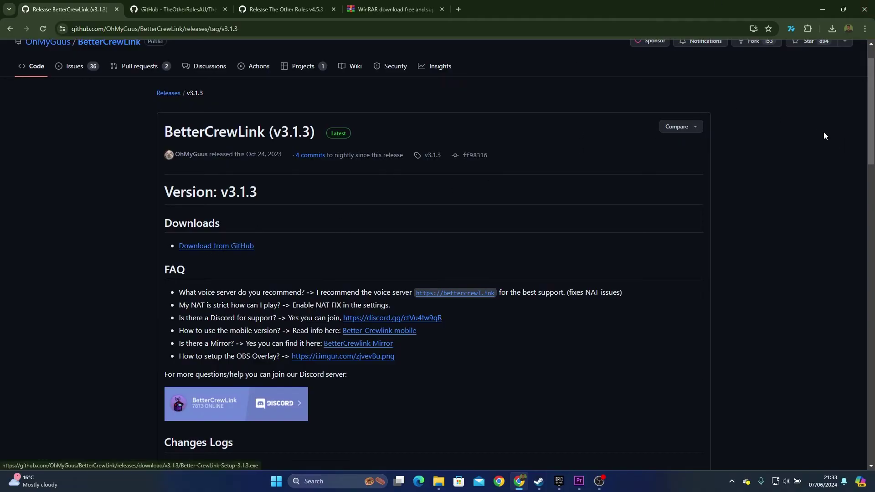
{"action": "left_click", "coordinate": [830, 28]}
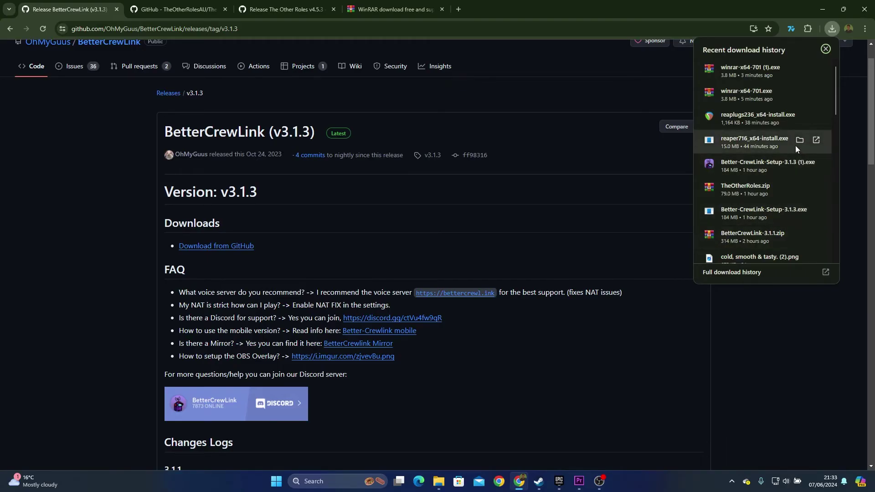
{"action": "scroll", "coordinate": [787, 146], "scroll_direction": "down", "scroll_amount": 2}
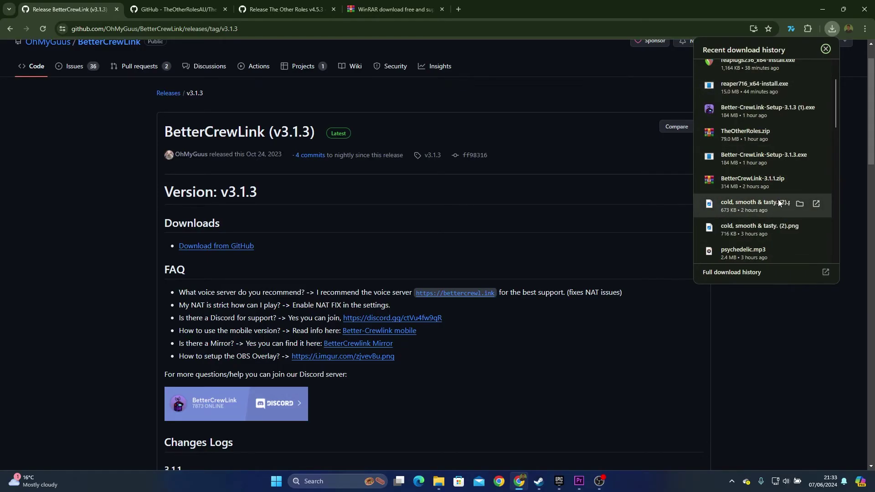
{"action": "scroll", "coordinate": [778, 198], "scroll_direction": "up", "scroll_amount": 2}
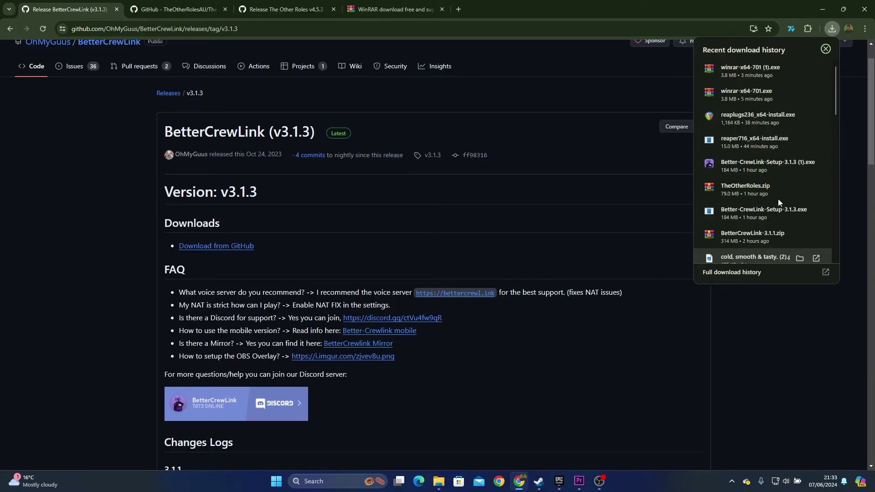
{"action": "left_click", "coordinate": [225, 250]}
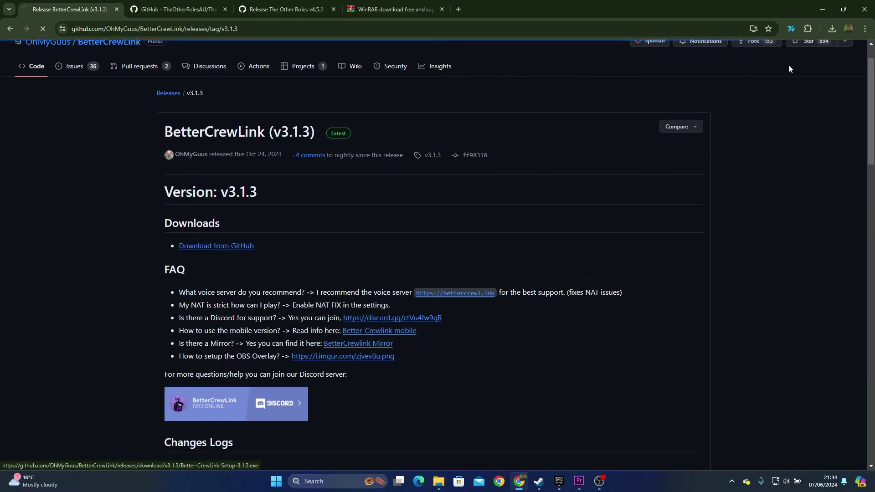
{"action": "left_click", "coordinate": [832, 30]}
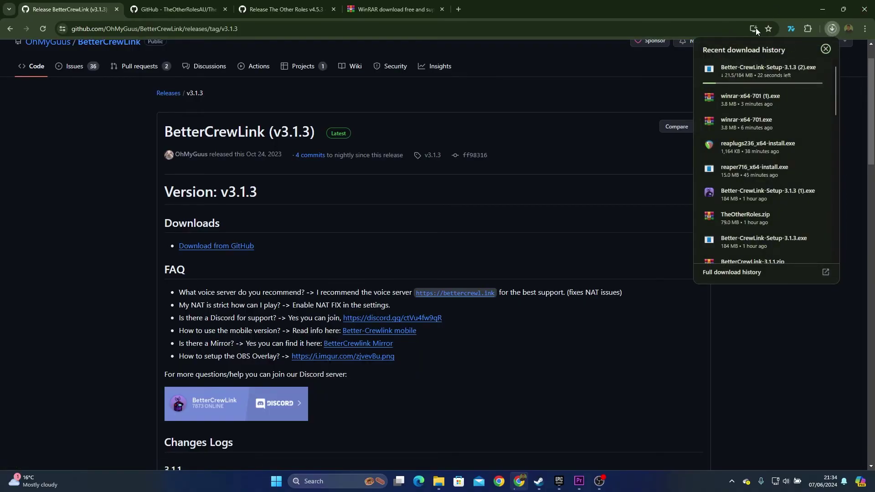
{"action": "scroll", "coordinate": [777, 77], "scroll_direction": "down", "scroll_amount": 2}
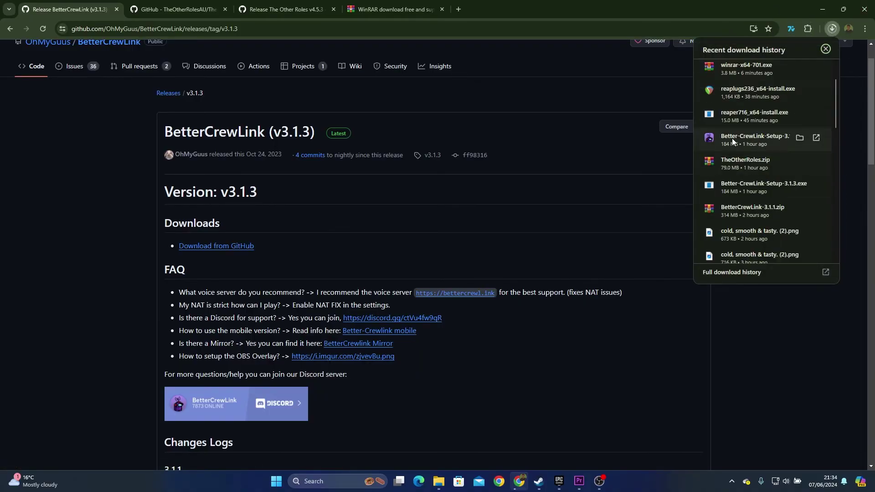
Step: Run the earlier Better-CrewLink-Setup-3.1.3 installer from Downloads, bypassing the SmartScreen warning
{"action": "left_click", "coordinate": [800, 138]}
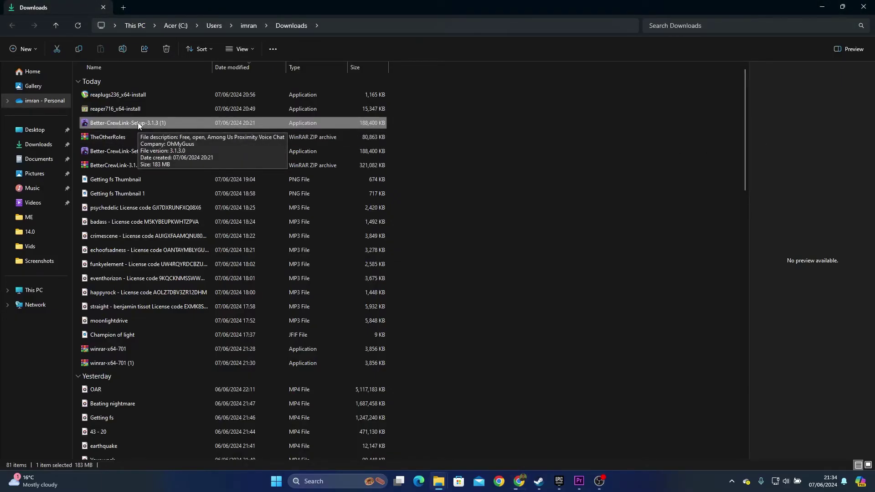
{"action": "double_click", "coordinate": [150, 123]}
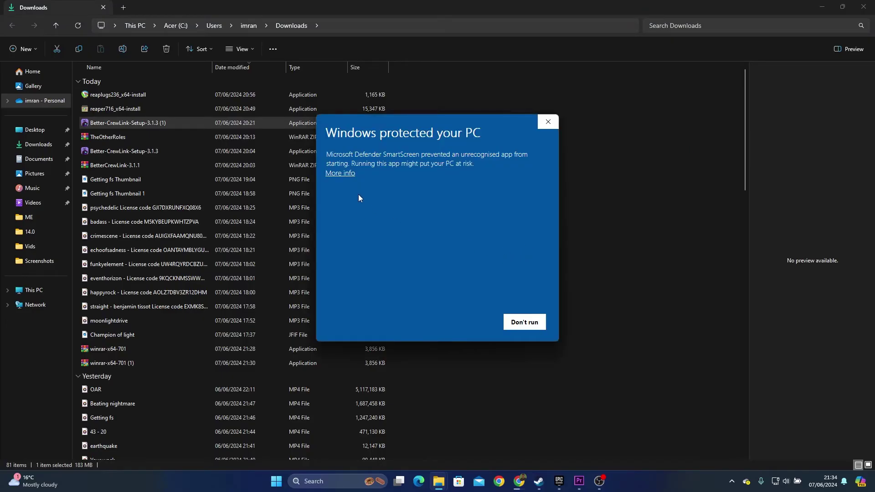
{"action": "left_click", "coordinate": [343, 174]}
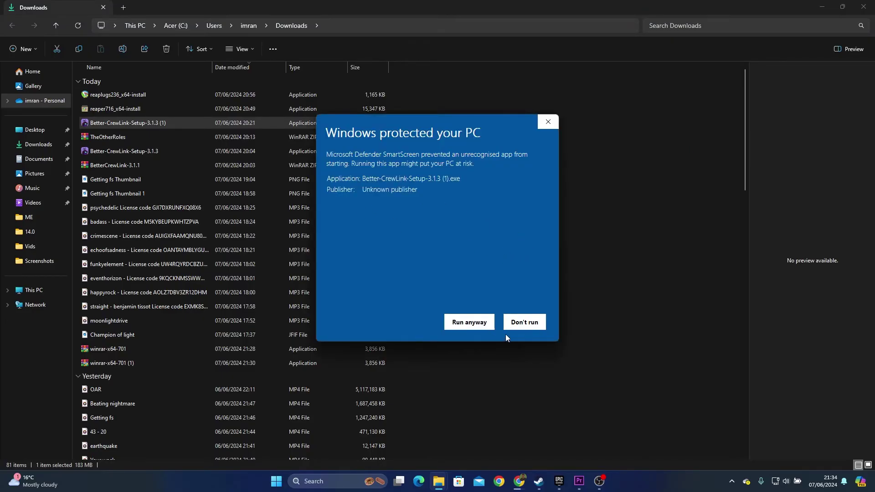
{"action": "left_click", "coordinate": [476, 328]}
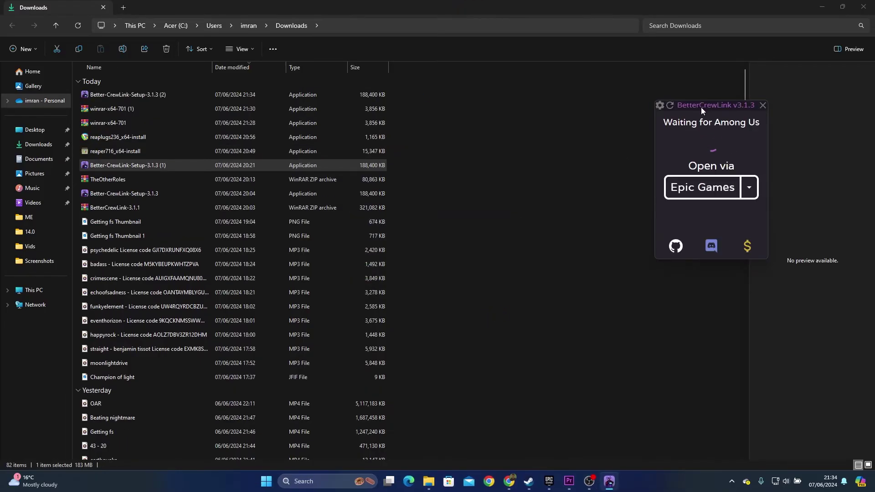
Step: Keep Epic Games as BetterCrewLink's launcher for Among Us and bring up the Epic Games Launcher
{"action": "left_click", "coordinate": [752, 192]}
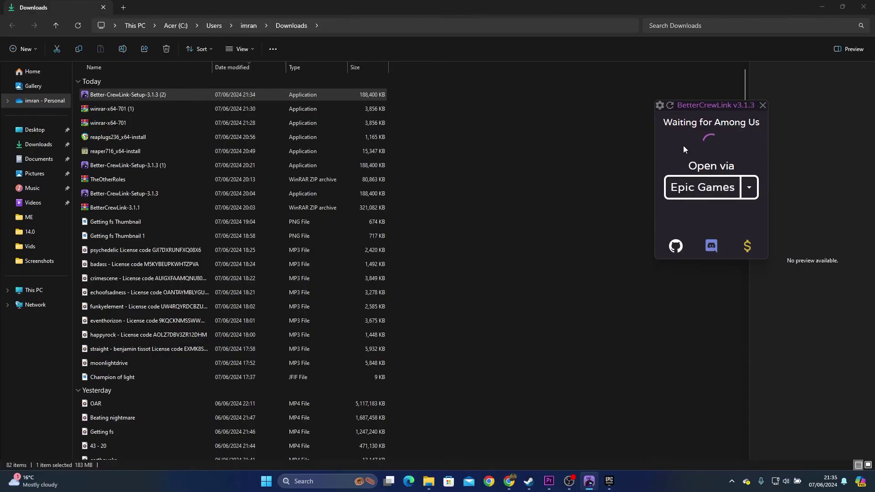
{"action": "left_click", "coordinate": [746, 186]}
{"action": "left_click", "coordinate": [734, 159]}
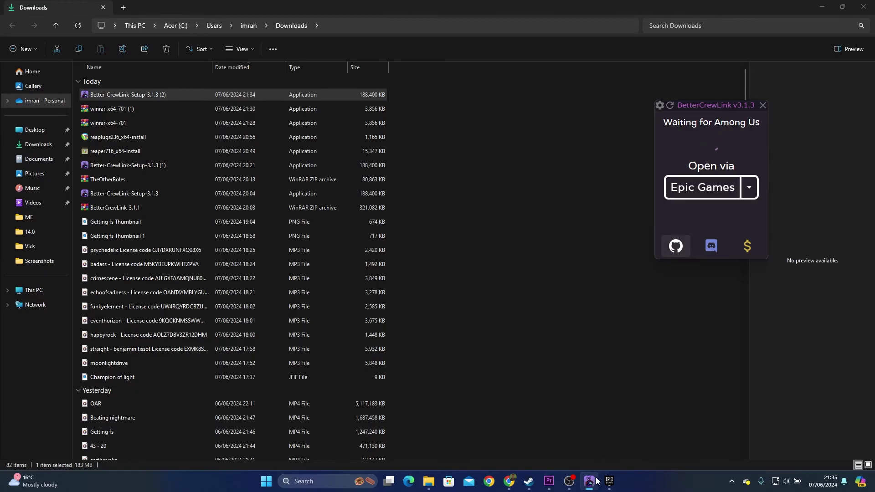
{"action": "left_click", "coordinate": [610, 481]}
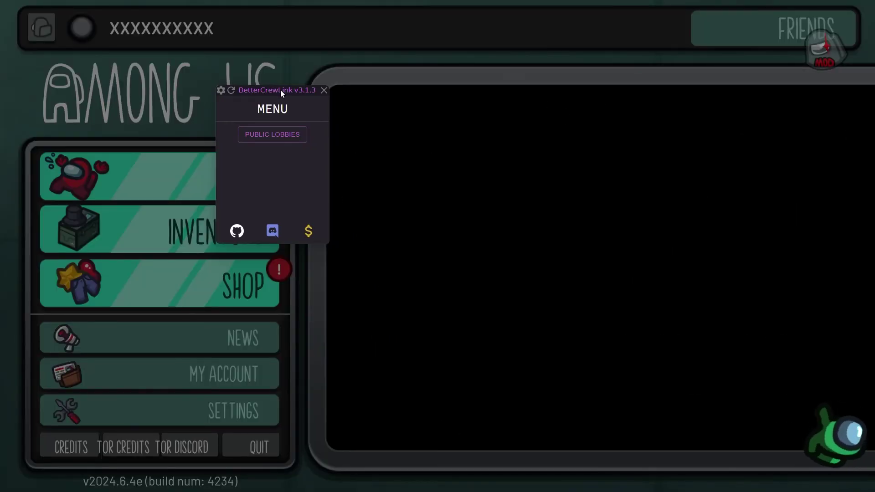
Step: Host a TheOtherRoles lobby (code OXNTFF), reposition the voice-chat overlay, and walk to the laptop
{"action": "left_click_drag", "start_coordinate": [281, 89], "coordinate": [469, 77]}
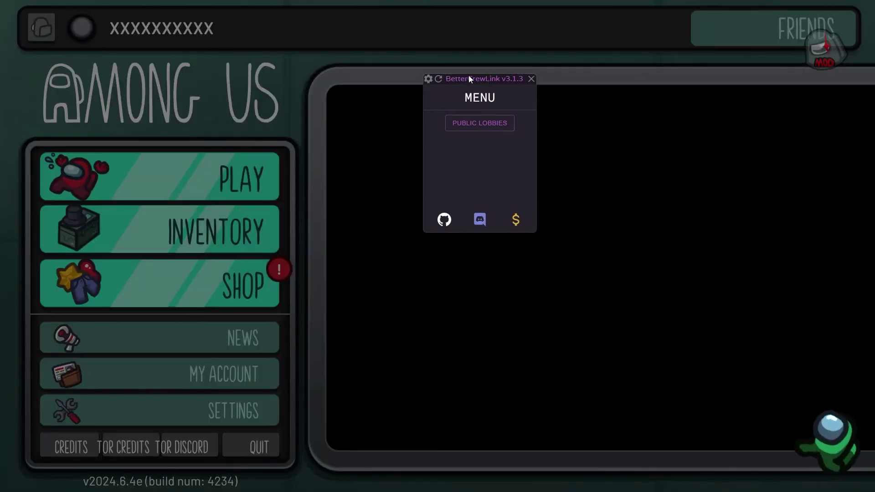
{"action": "left_click", "coordinate": [215, 175]}
{"action": "left_click_drag", "start_coordinate": [689, 159], "coordinate": [657, 104]}
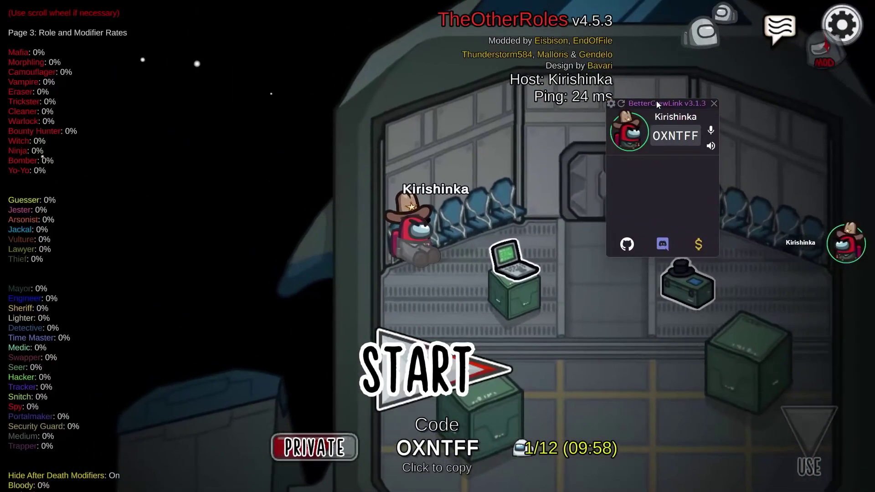
{"action": "key", "text": "d"}
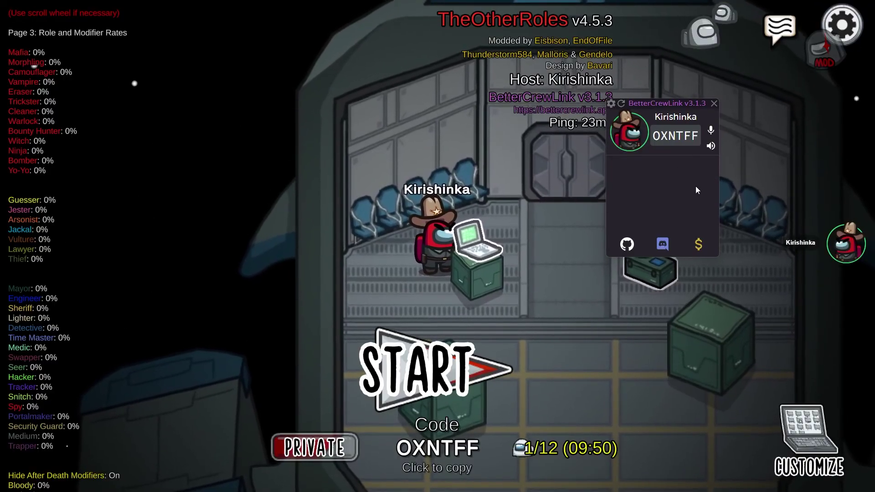
{"action": "left_click_drag", "start_coordinate": [660, 103], "coordinate": [735, 179]}
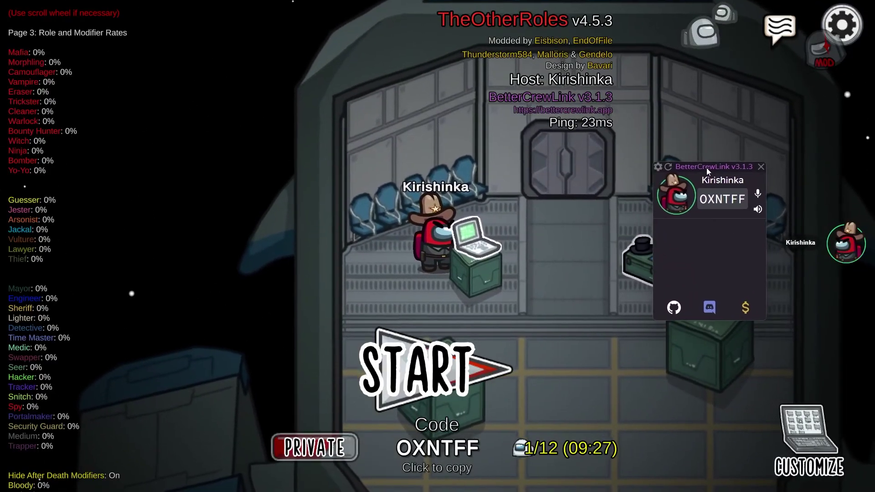